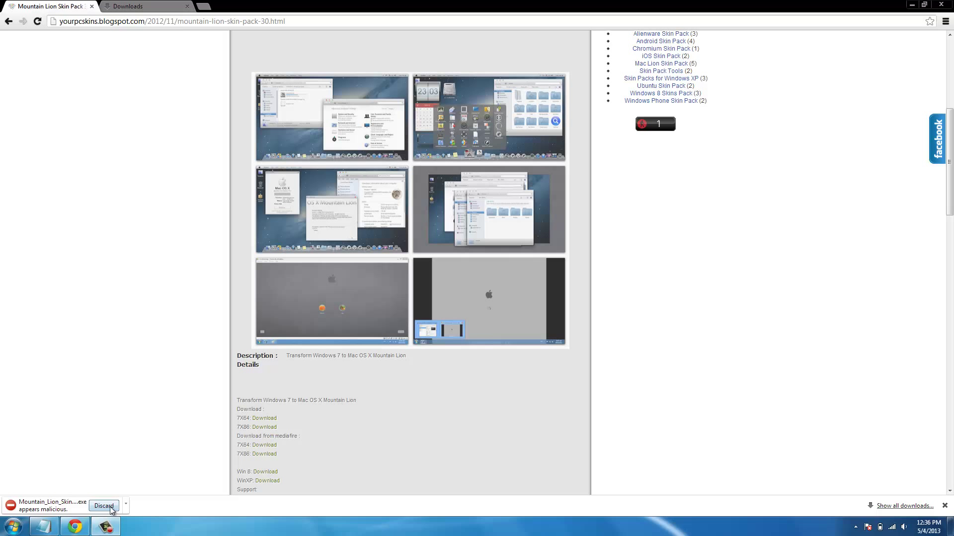
Keep the flagged skin pack download despite the warning, launch its installer, and minimize Chrome
{"action": "right_click", "coordinate": [63, 511]}
{"action": "left_click", "coordinate": [84, 475]}
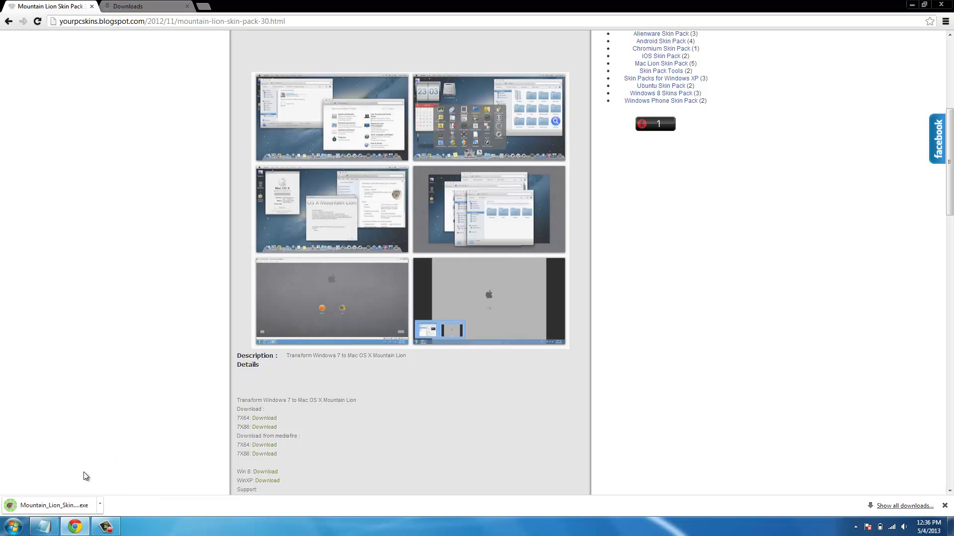
{"action": "left_click", "coordinate": [46, 510]}
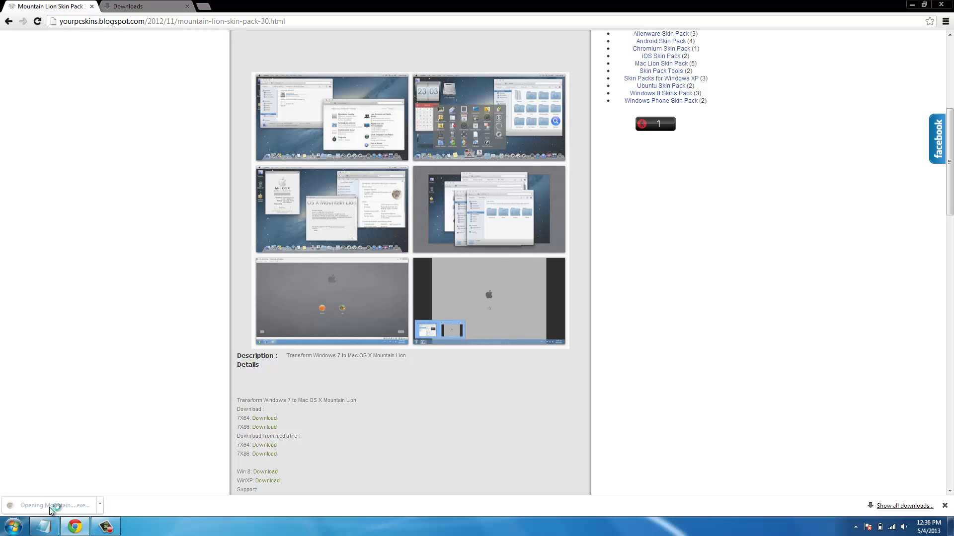
{"action": "left_click", "coordinate": [909, 5]}
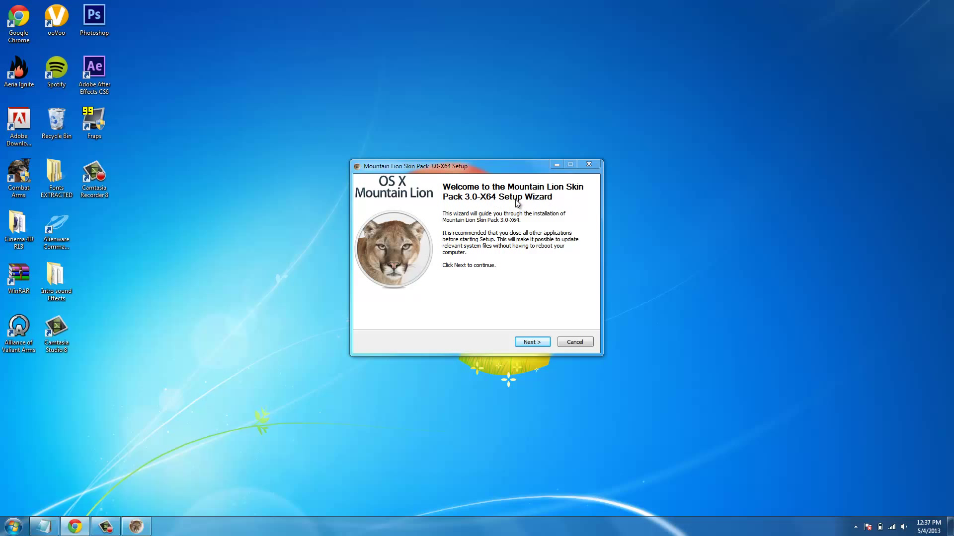
Get past the welcome page and accept the Mountain Lion Skin Pack 3.0 licence terms
{"action": "left_click", "coordinate": [531, 343]}
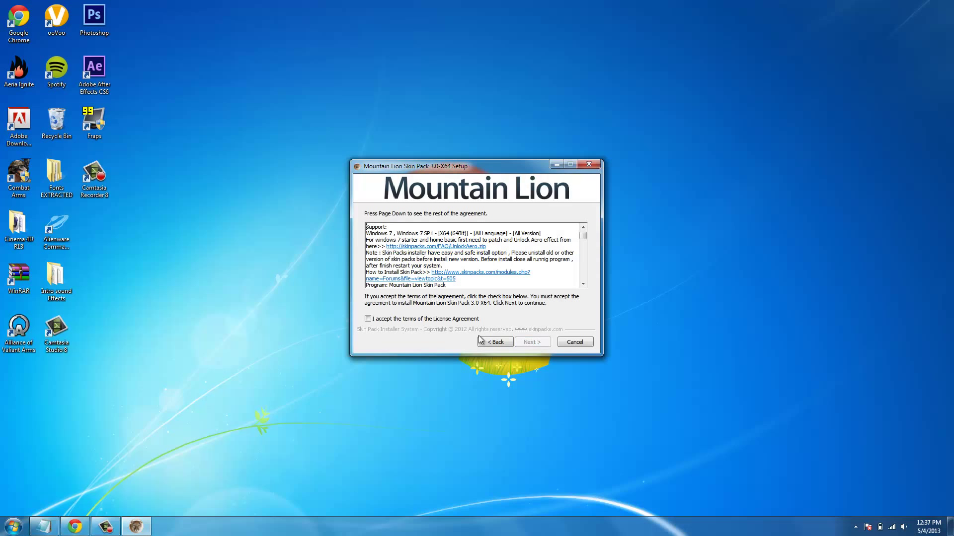
{"action": "left_click", "coordinate": [368, 318]}
{"action": "left_click", "coordinate": [528, 343]}
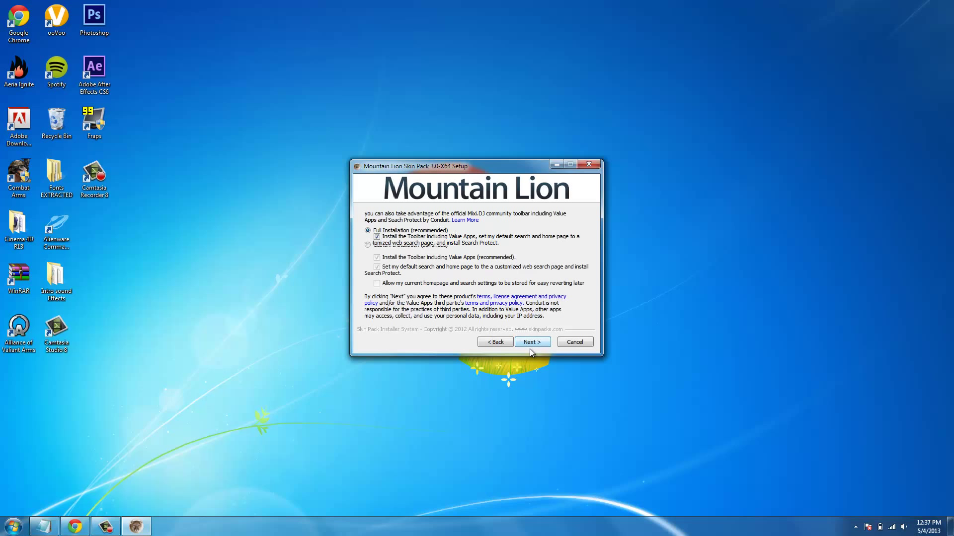
Choose Custom Installation, allow storing current homepage settings, and continue to component selection
{"action": "left_click", "coordinate": [367, 245]}
{"action": "left_click", "coordinate": [377, 284]}
{"action": "left_click", "coordinate": [540, 342]}
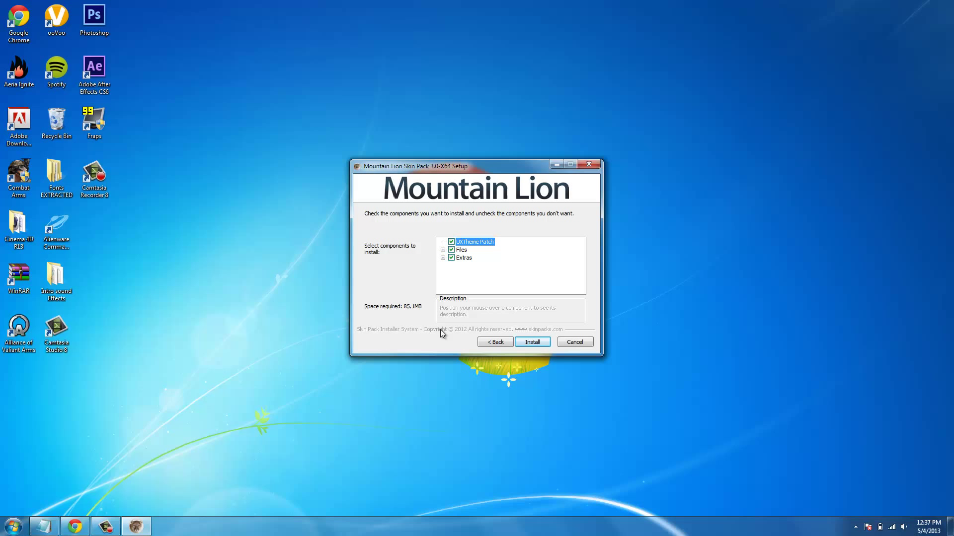
Install UXTheme Patch, Files and Extras, then finish setup with 'I want to manually reboot later'
{"action": "left_click", "coordinate": [534, 343]}
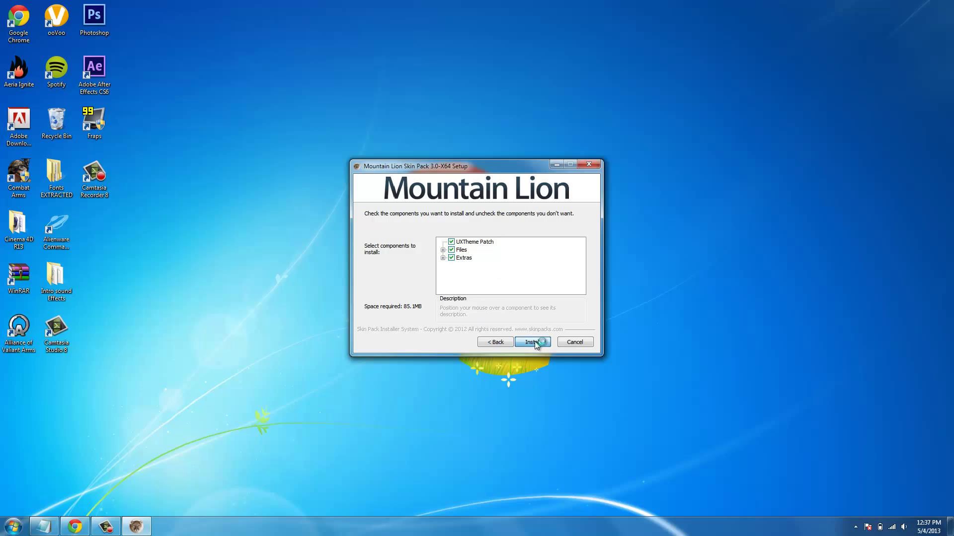
{"action": "left_click", "coordinate": [106, 527]}
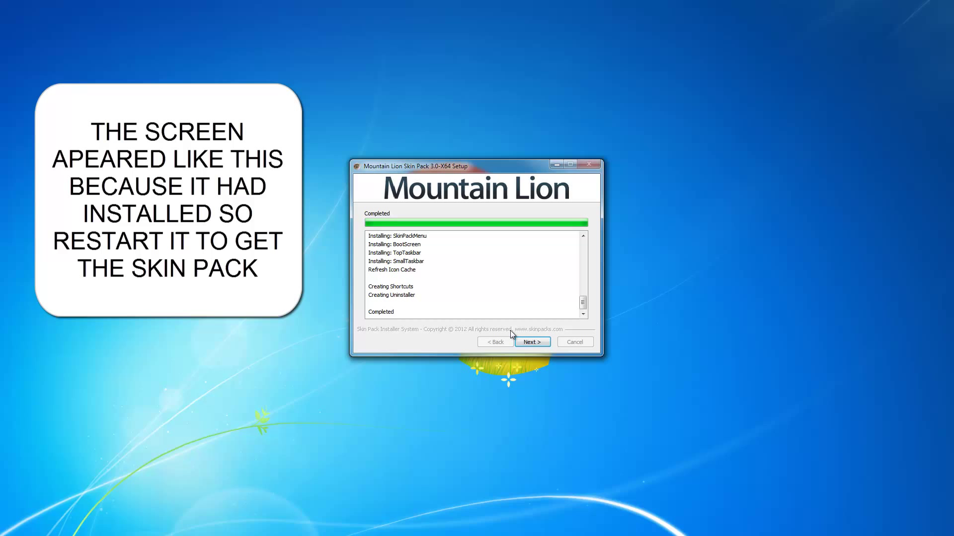
{"action": "left_click", "coordinate": [534, 341]}
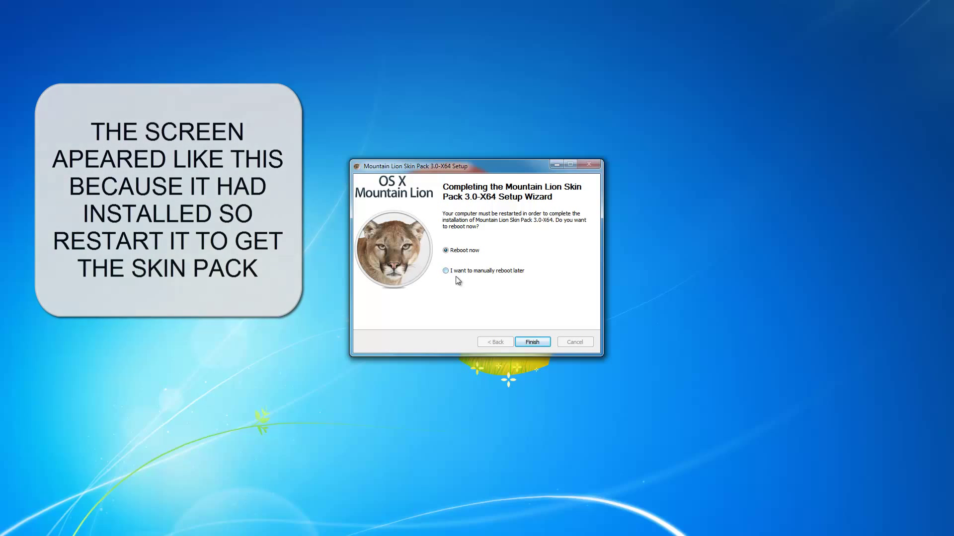
{"action": "left_click", "coordinate": [445, 271]}
{"action": "left_click", "coordinate": [529, 342]}
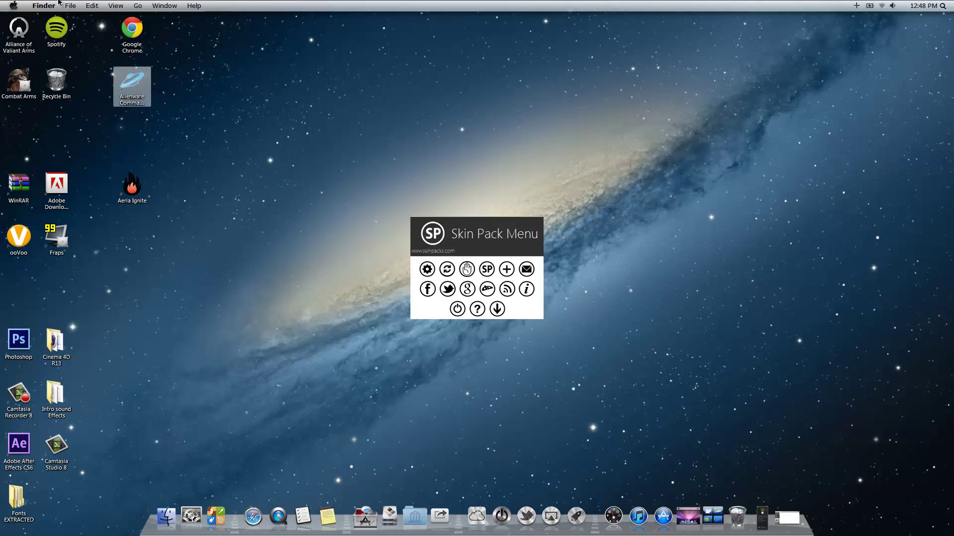
{"action": "left_click", "coordinate": [43, 6]}
{"action": "left_click", "coordinate": [43, 7]}
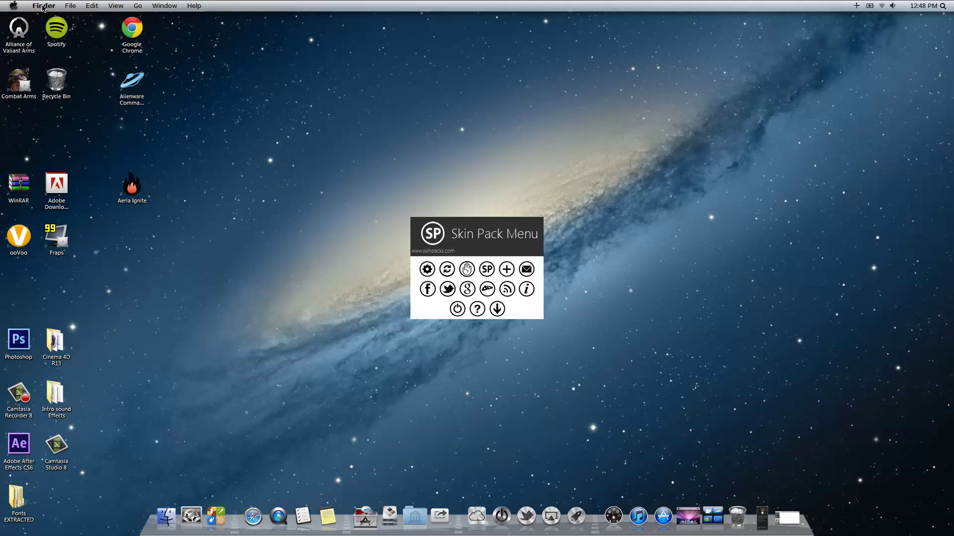
{"action": "left_click", "coordinate": [15, 6]}
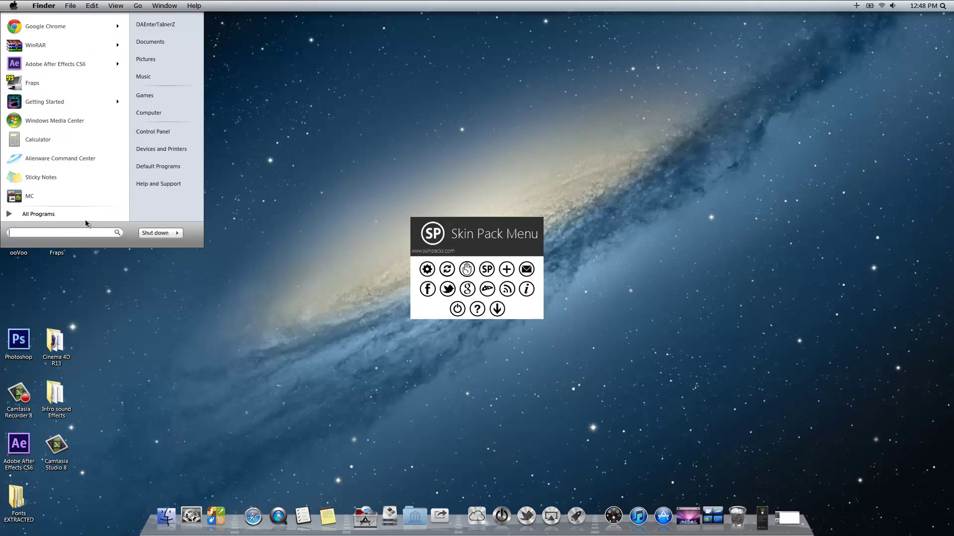
{"action": "left_click", "coordinate": [15, 6]}
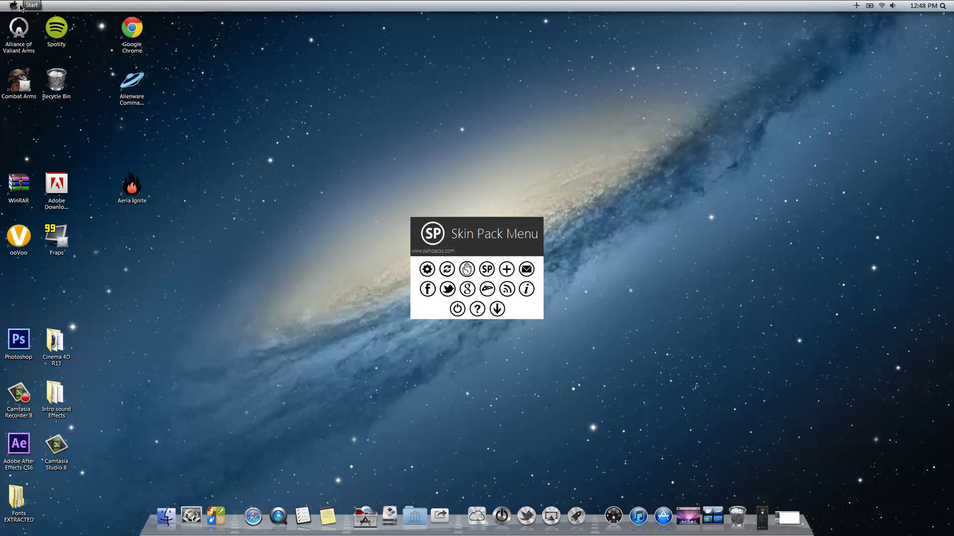
{"action": "left_click", "coordinate": [15, 6]}
{"action": "left_click", "coordinate": [36, 19]}
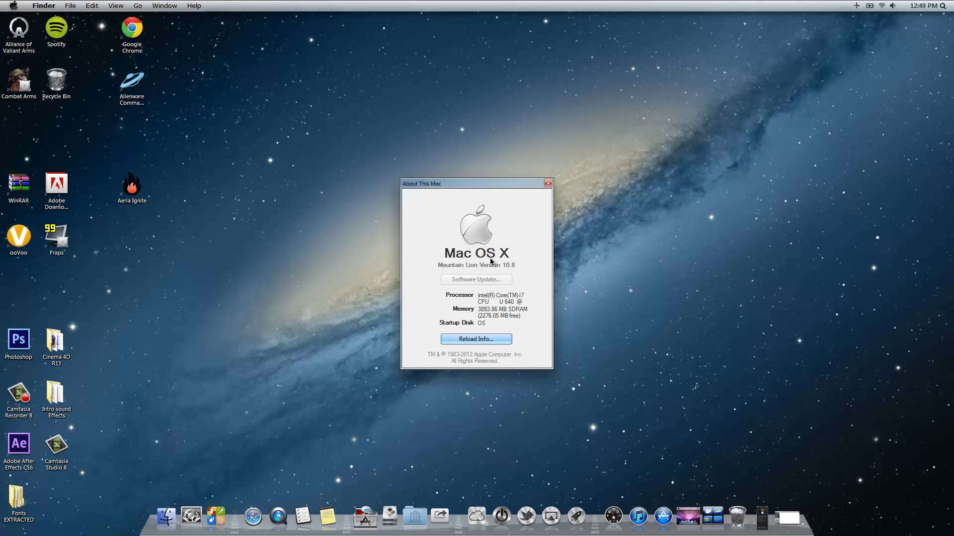
{"action": "left_click", "coordinate": [478, 341]}
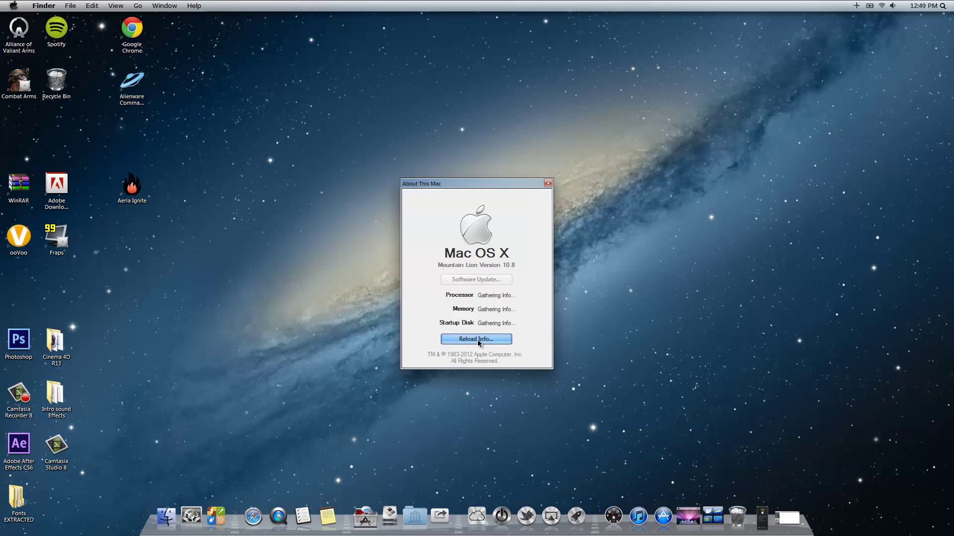
{"action": "left_click", "coordinate": [548, 183]}
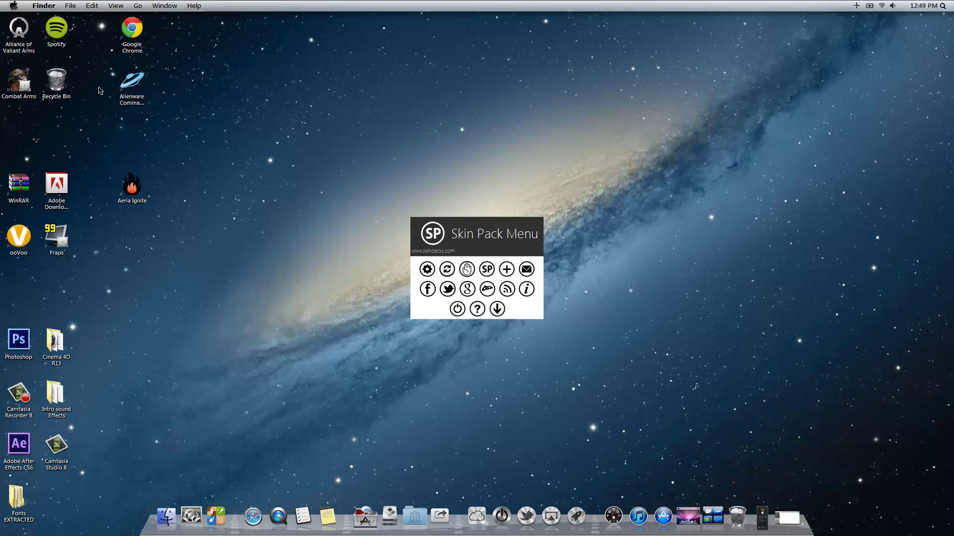
Permanently delete the 2 items in the Recycle Bin and dismiss the Skin Pack Menu panel
{"action": "right_click", "coordinate": [70, 87]}
{"action": "left_click", "coordinate": [94, 102]}
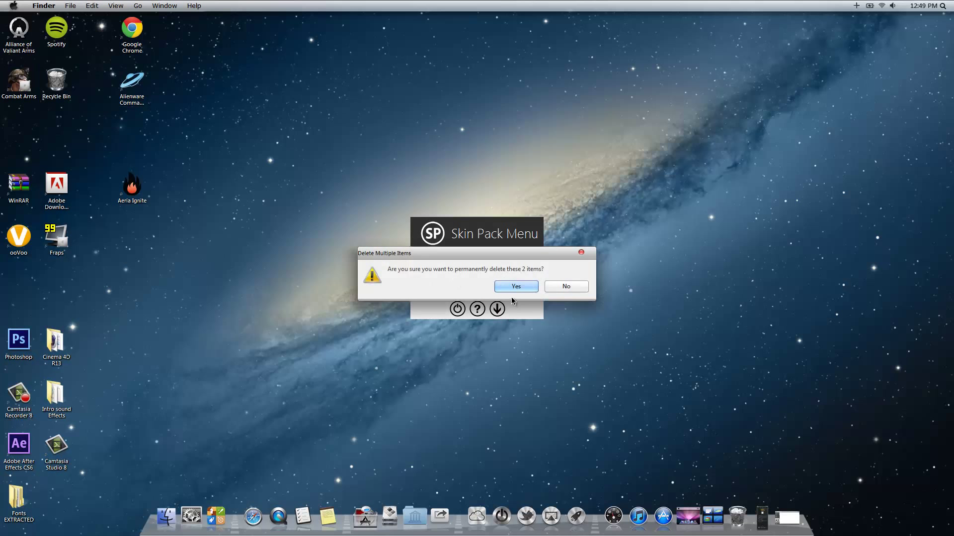
{"action": "left_click", "coordinate": [515, 287]}
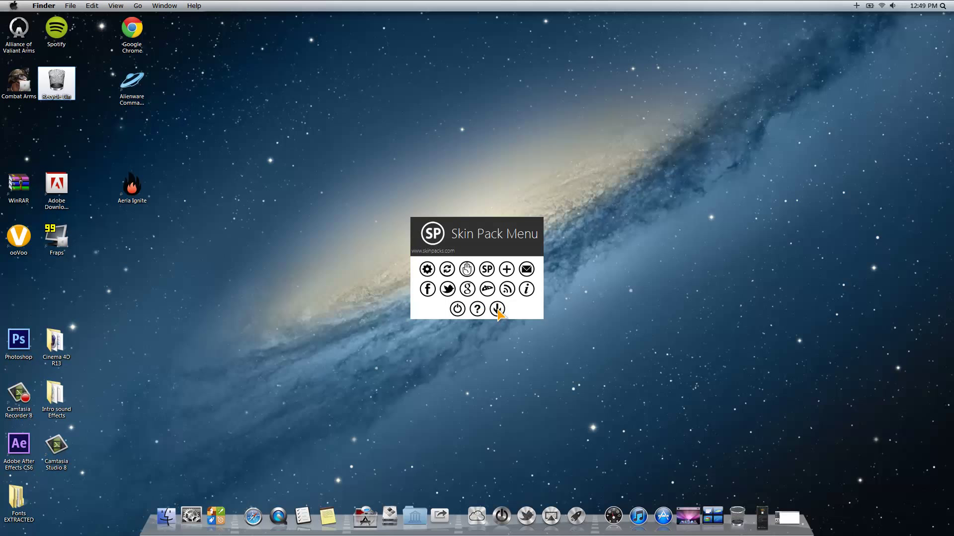
{"action": "left_click", "coordinate": [497, 309]}
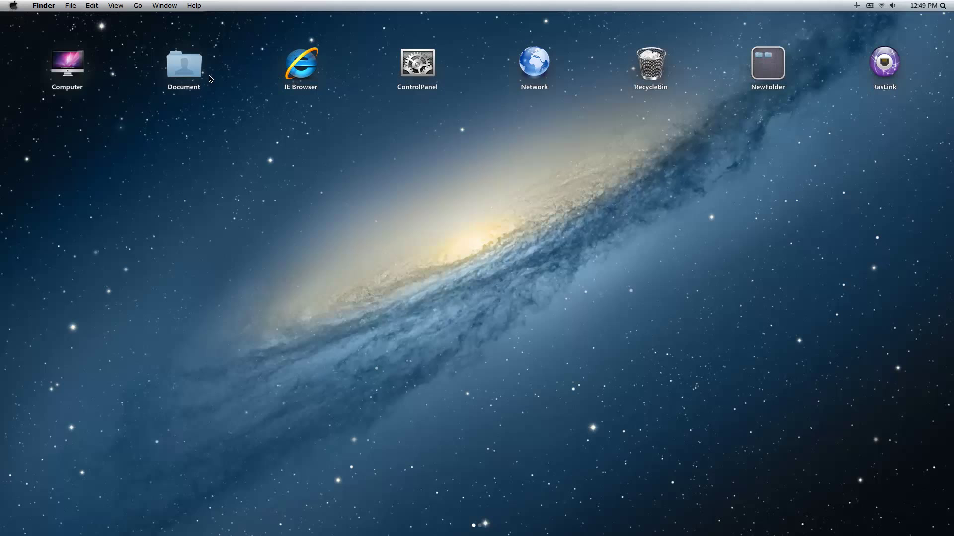
View the Mac-styled Computer window (OS C:, 120 GB free) from the desktop and launcher, closing it each time
{"action": "left_click", "coordinate": [64, 70]}
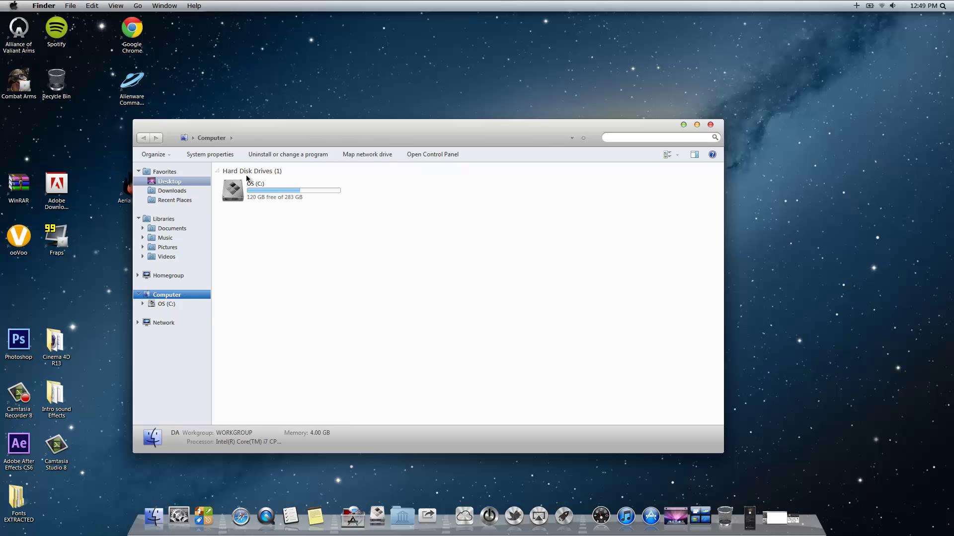
{"action": "left_click", "coordinate": [710, 124]}
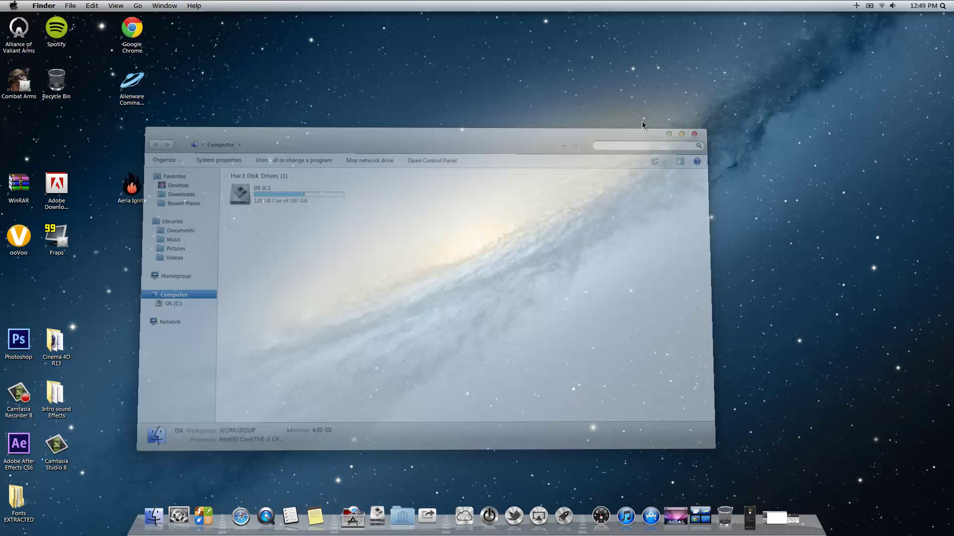
{"action": "left_click", "coordinate": [13, 5]}
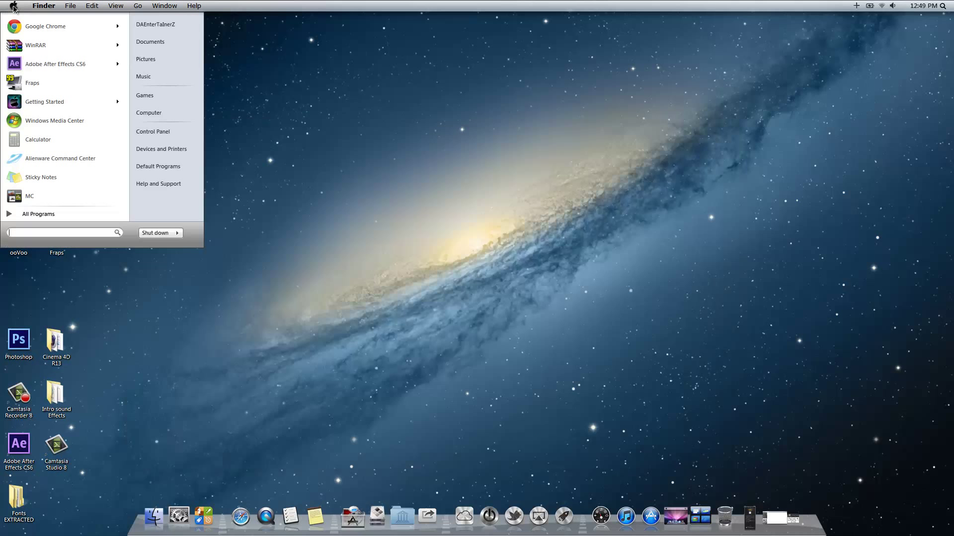
{"action": "left_click", "coordinate": [150, 114]}
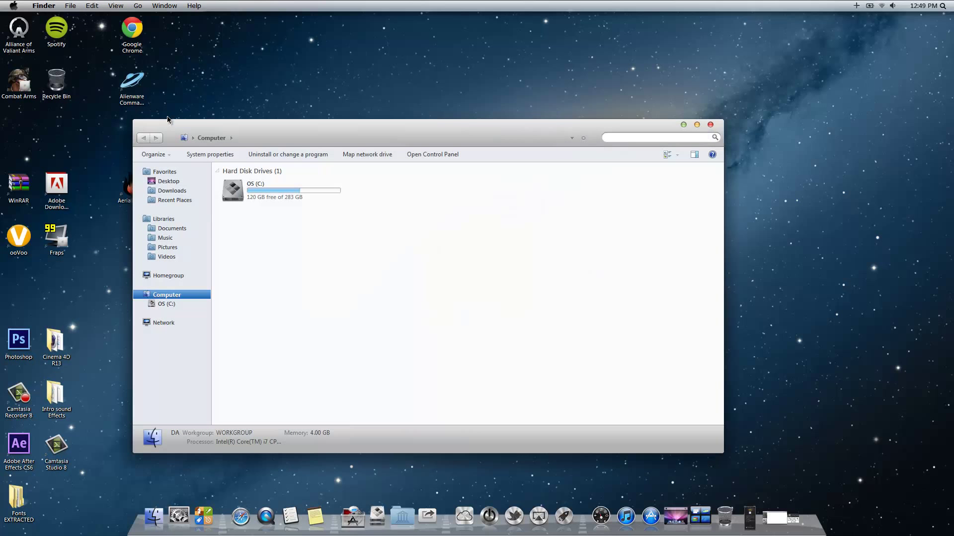
{"action": "left_click", "coordinate": [710, 127]}
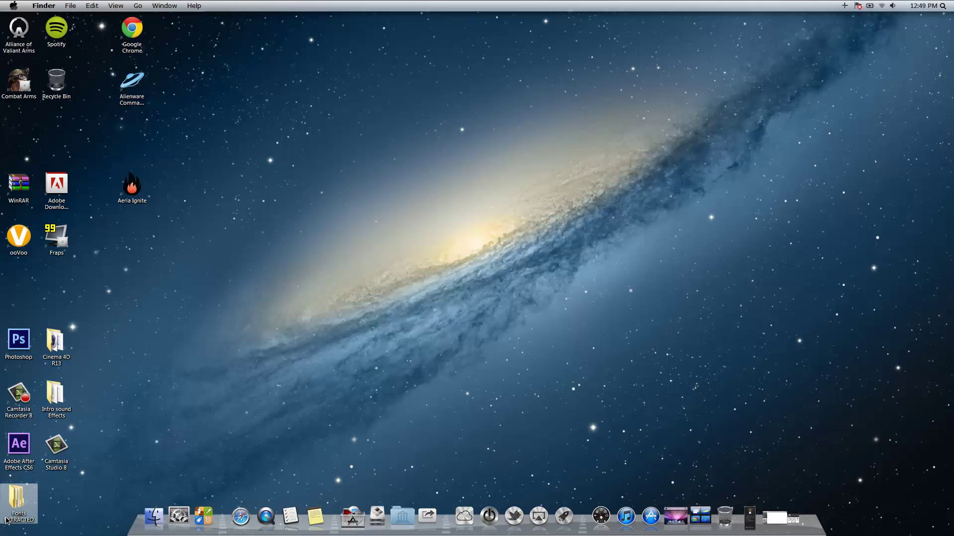